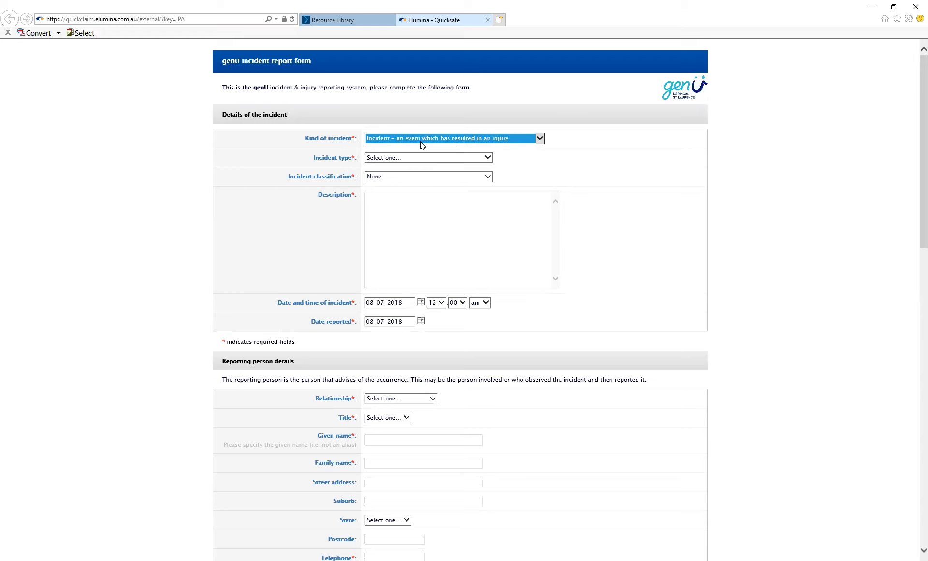
Step: Set the incident type to Crush and the incident classification to FAI – First aid injury
left_click(412, 157)
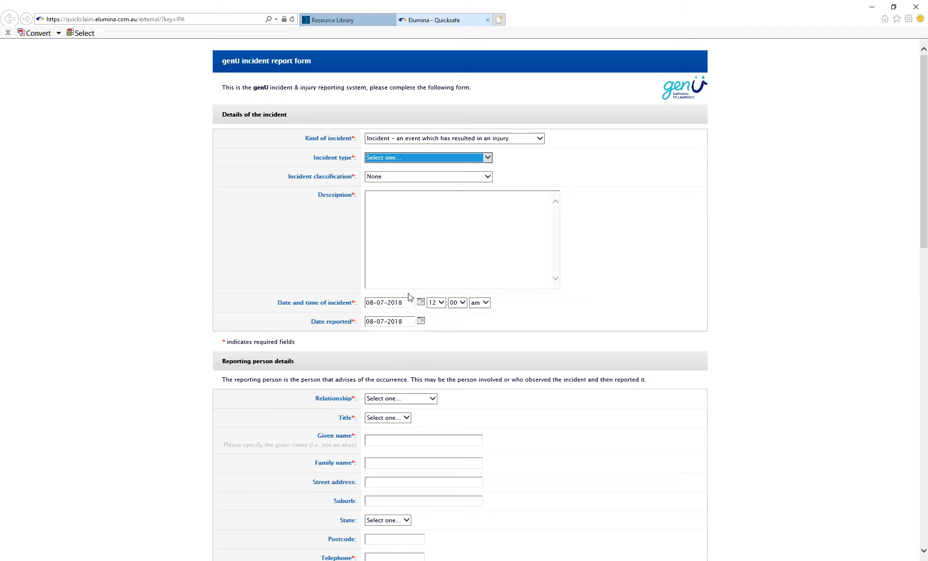
left_click(384, 228)
left_click(376, 179)
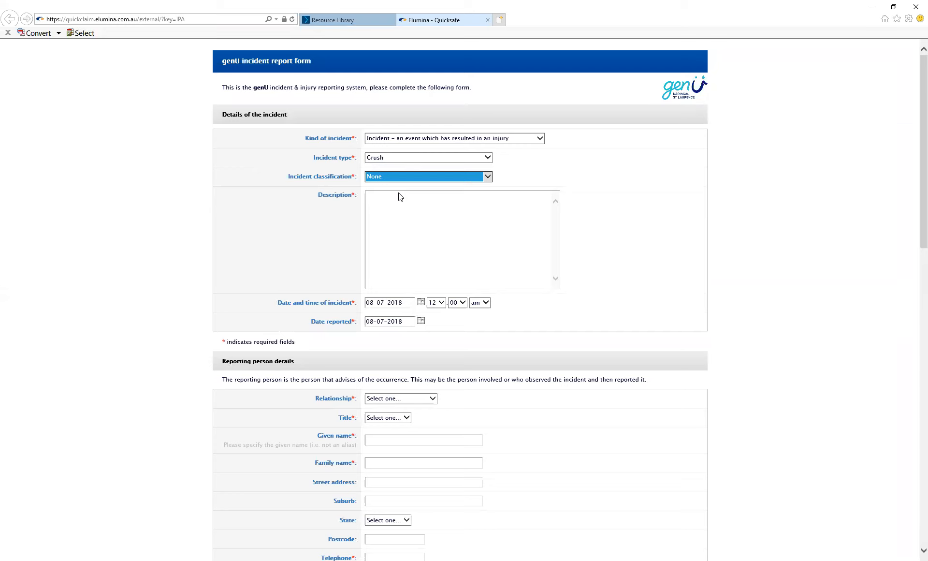
key("Down")
left_click(399, 192)
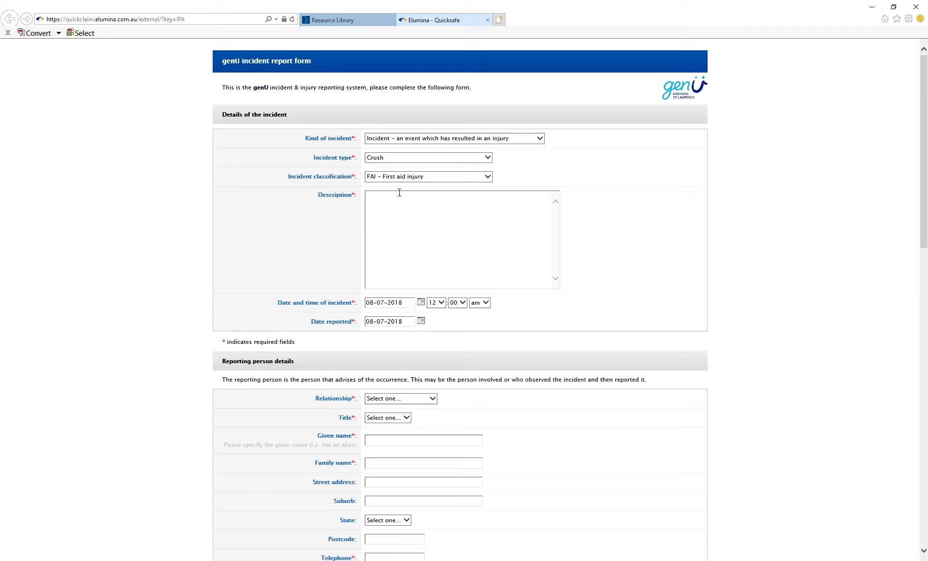
Step: Describe the incident as "Person crushed the right index finger in car door whilst closing it"
type("Person crushed the right index finger in car door whilst closingit")
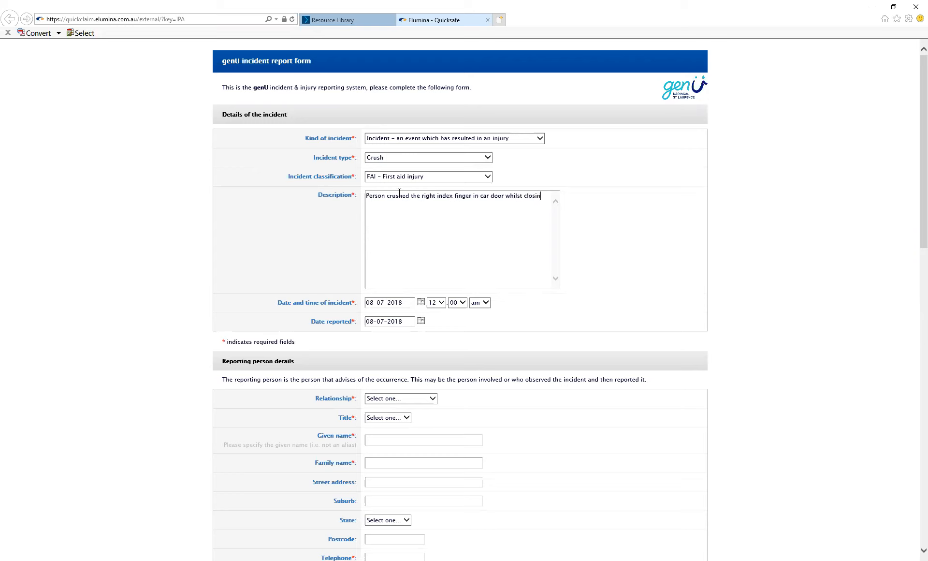
key("BackSpace")
type("it")
Step: Set the incident date to 07-07-2018 at 9 am and the date reported to 08-07-2018
left_click(421, 302)
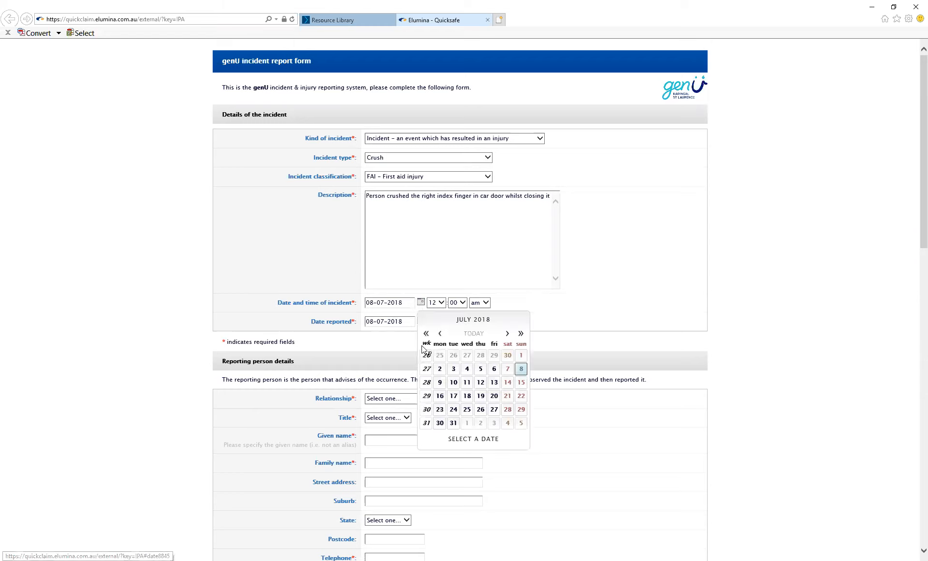
left_click(508, 369)
left_click(443, 303)
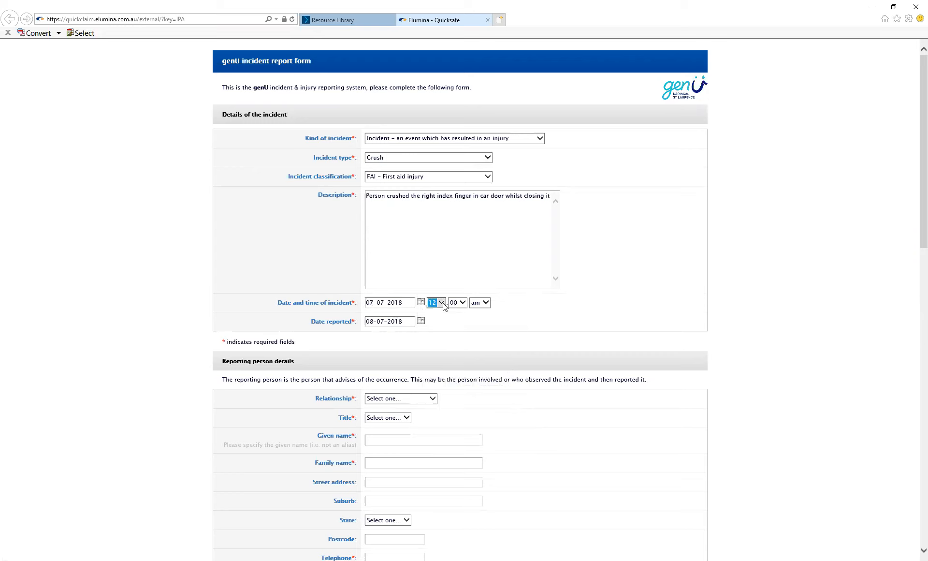
key("9")
left_click(421, 321)
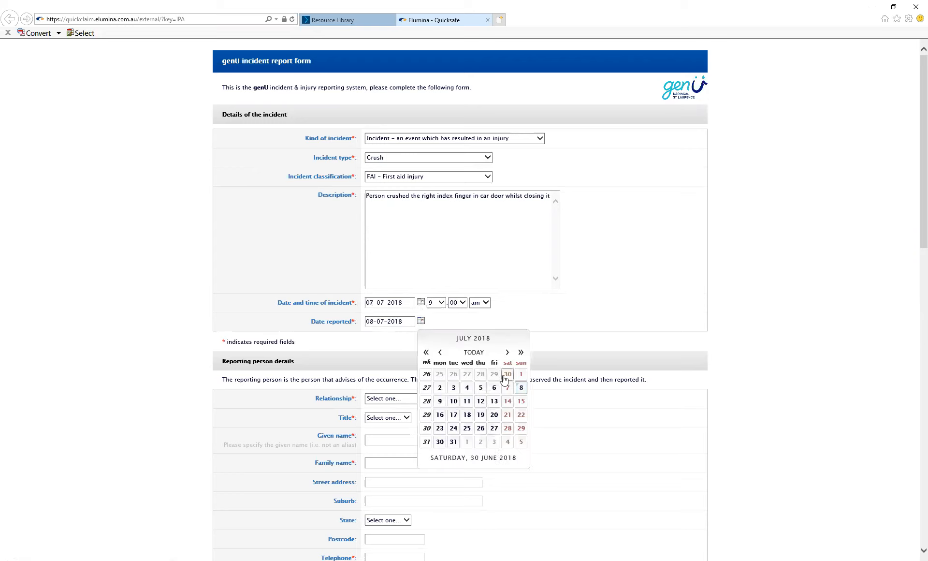
left_click(521, 388)
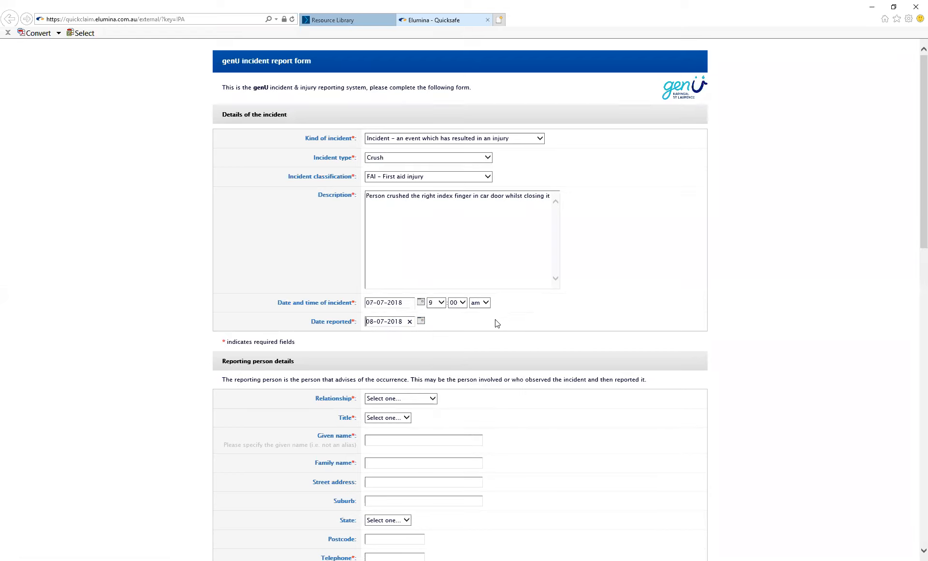
Step: Set the reporting person's relationship to Employee and title to Mr
left_click_drag(915, 228, 915, 352)
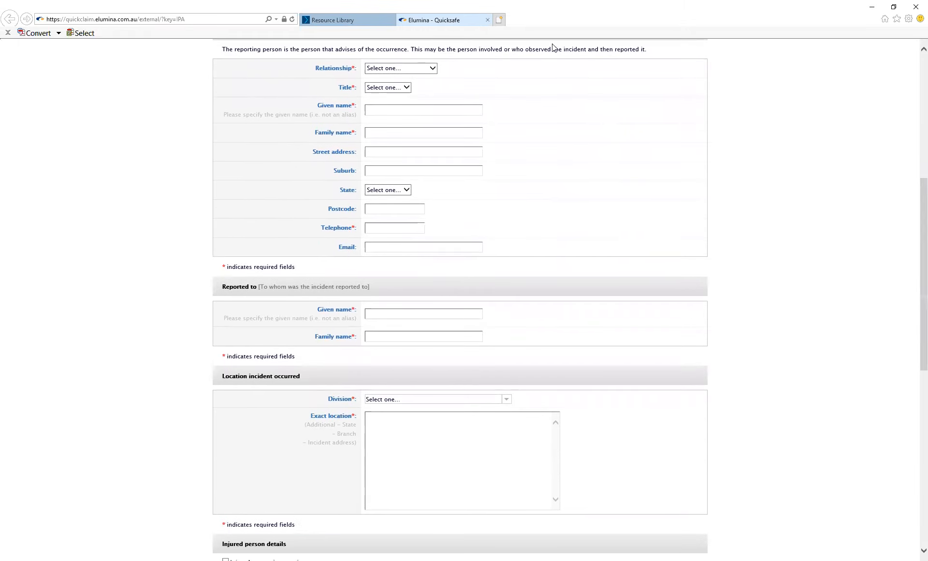
left_click(433, 69)
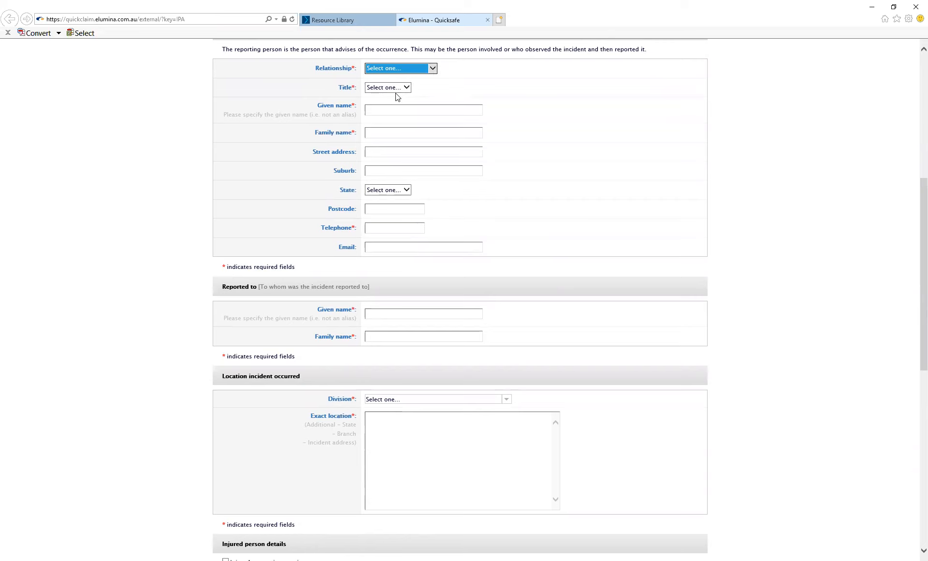
key("Down")
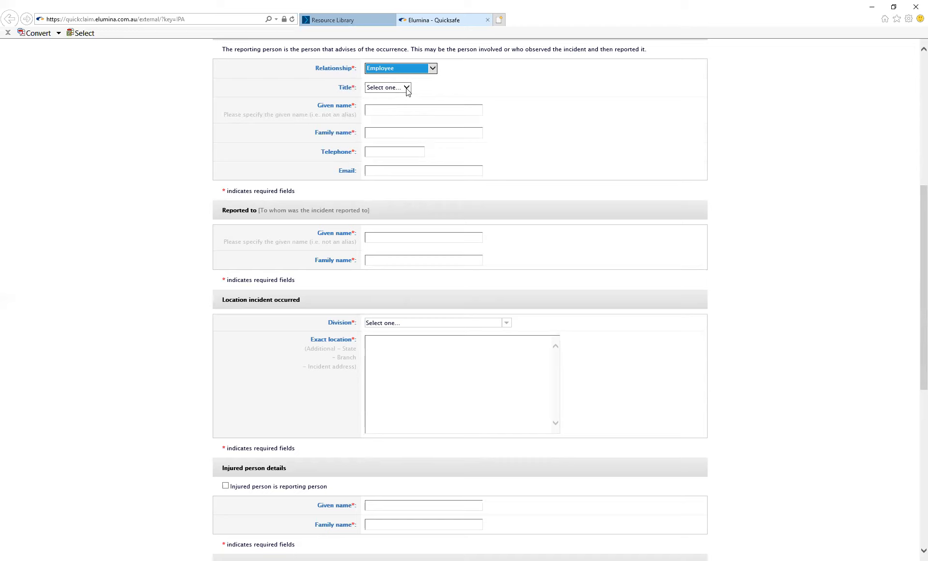
key("Tab")
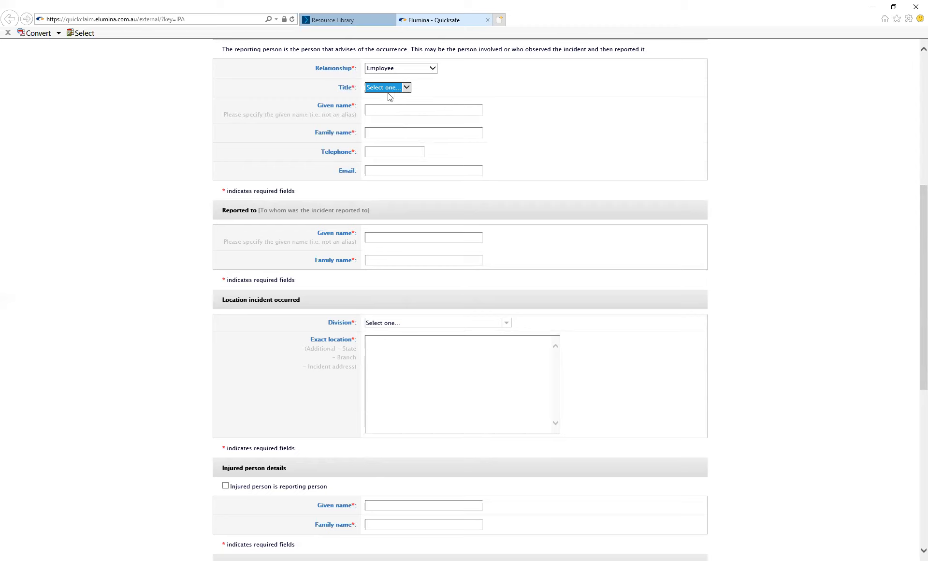
left_click(388, 94)
left_click(388, 106)
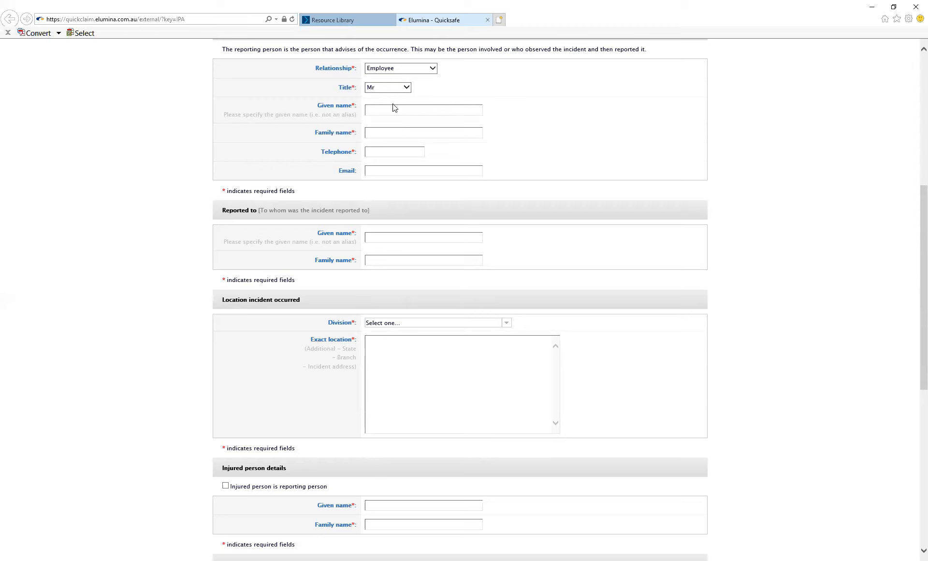
Step: Enter the reporting person's given name, family name and telephone number
type("John")
type("Smith")
type("5555 555")
type("5")
Step: Enter the given name and family name of the person the incident was reported to
left_click(372, 237)
type("Jane Smith")
Step: Set the division to Mate Division under Northern Territory > Old Mate Training
scroll(884, 483, "down", 3)
left_click(507, 127)
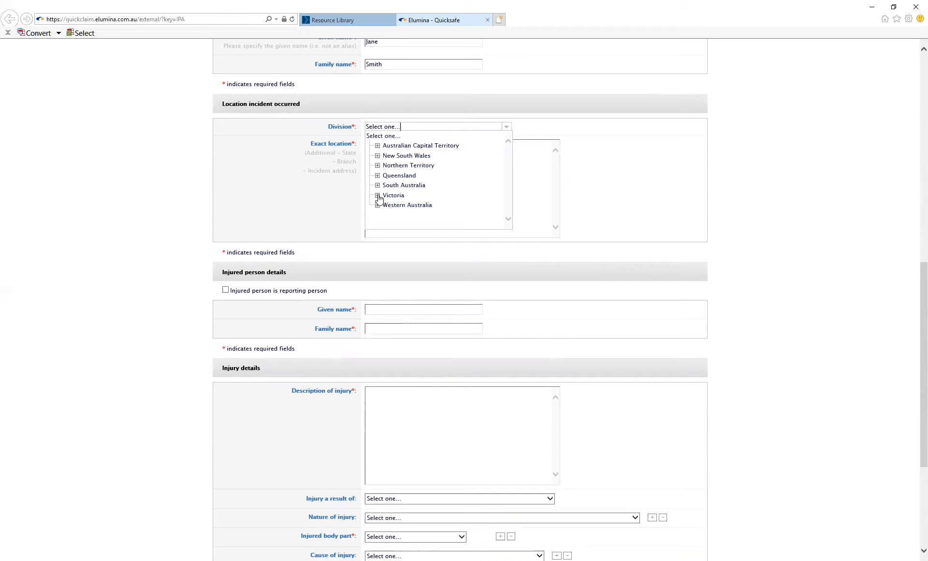
left_click(378, 165)
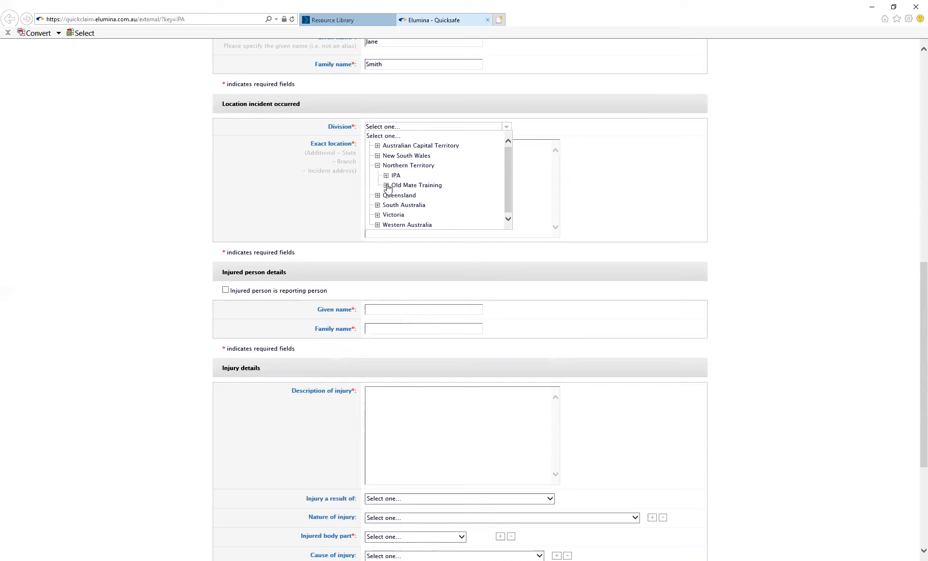
left_click(386, 186)
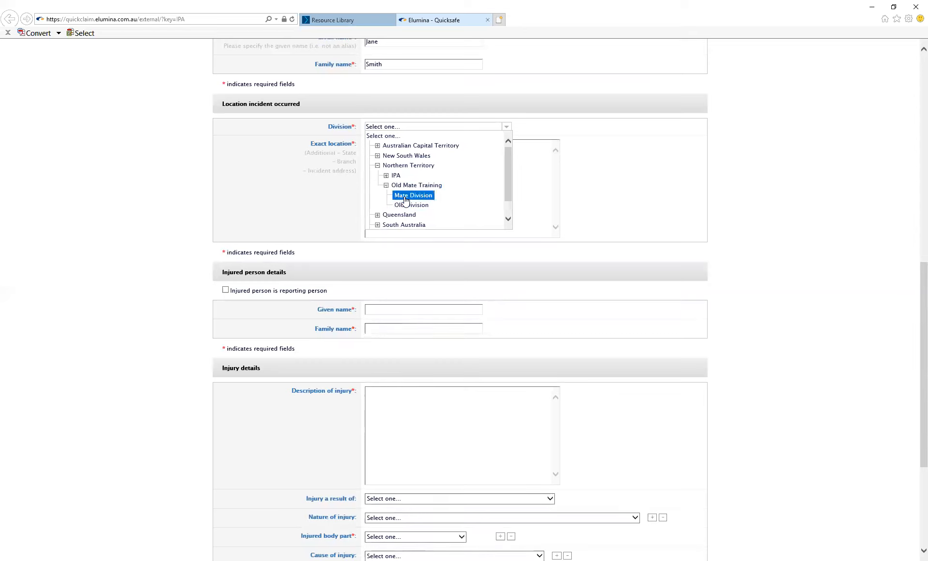
left_click(405, 198)
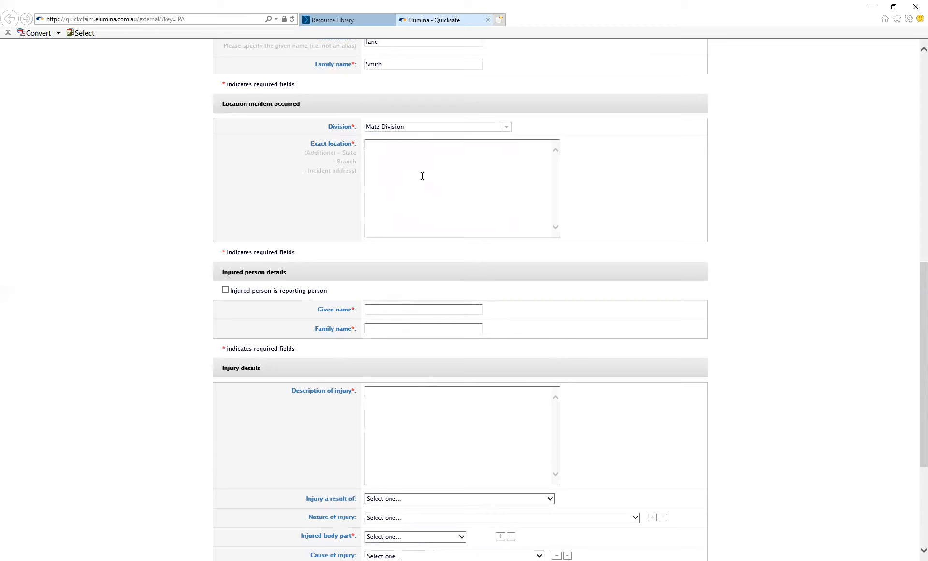
Step: Enter the incident's street address in Darwin as the exact location
type("Wee")
type("rrib")
type("bee ")
type("Way ")
type("Darwin")
Step: Mark the injured person as the reporting person and describe the injury as "Bruise to right index finger"
left_click_drag(914, 274, 915, 311)
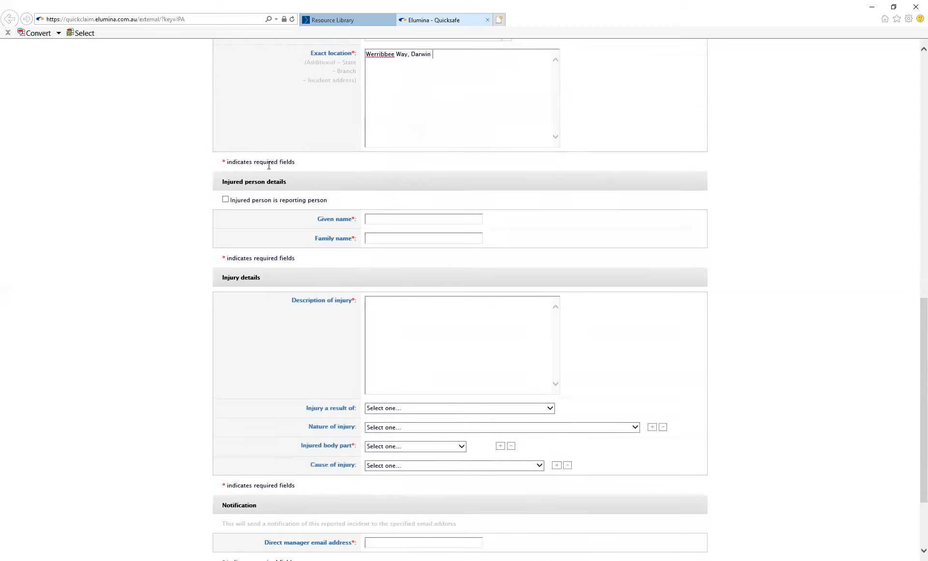
left_click(225, 199)
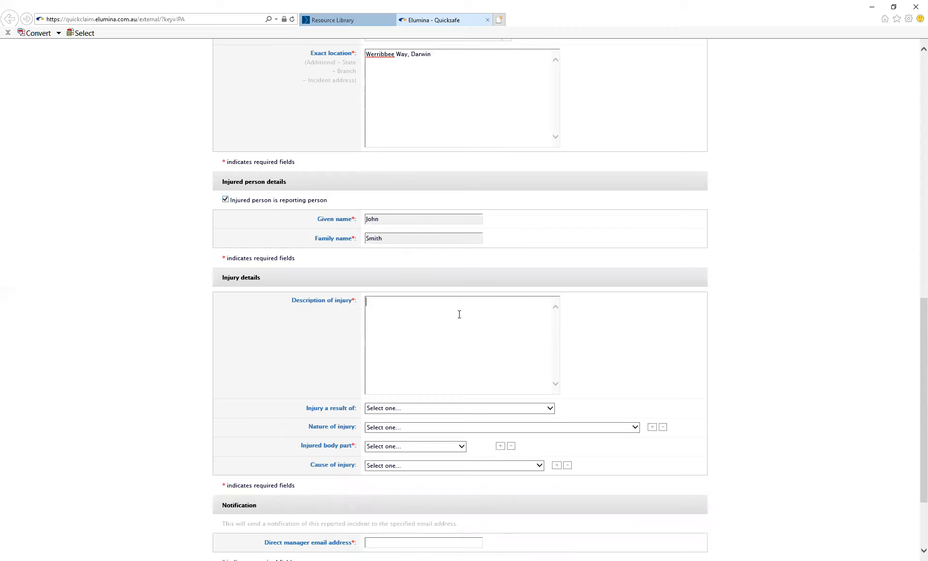
type("Crush")
key("BackSpace")
key("BackSpace")
key("BackSpace")
key("BackSpace")
key("BackSpace")
key("BackSpace")
type("Brusie")
key("BackSpace")
key("BackSpace")
key("BackSpace")
type("ise to right index finger")
Step: Set the injured body part to Fingers
left_click(395, 447)
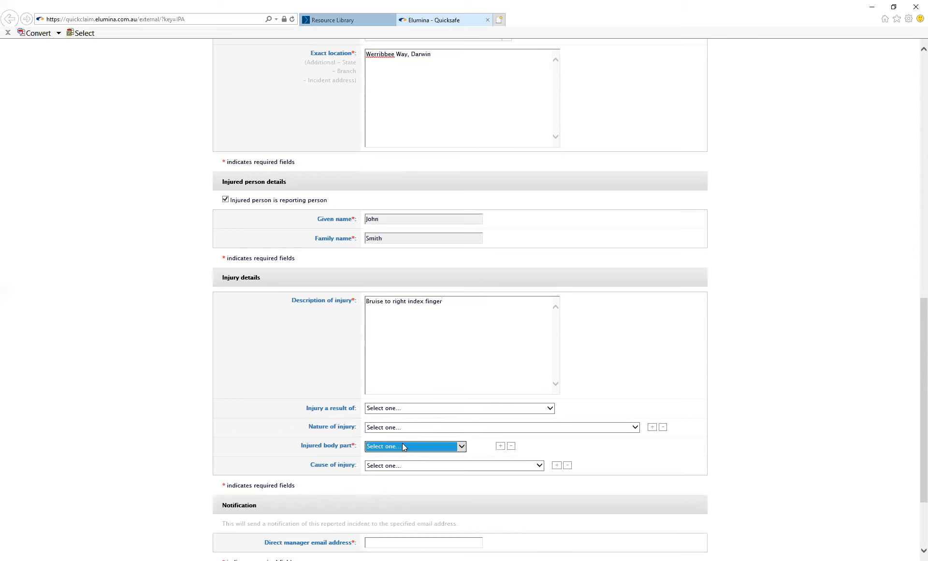
left_click(386, 371)
Step: Enter the direct manager's email address and finish the report
left_click_drag(915, 439, 915, 483)
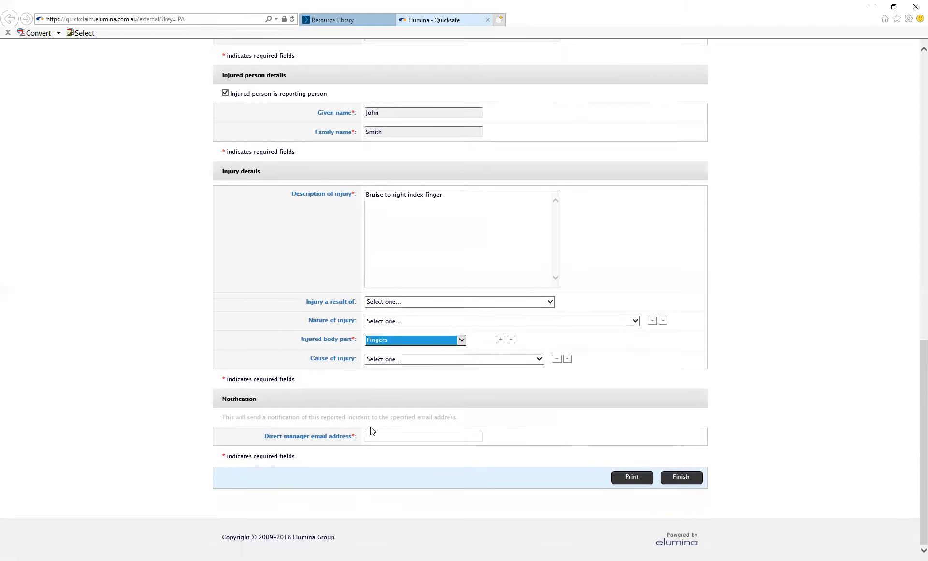
left_click(384, 433)
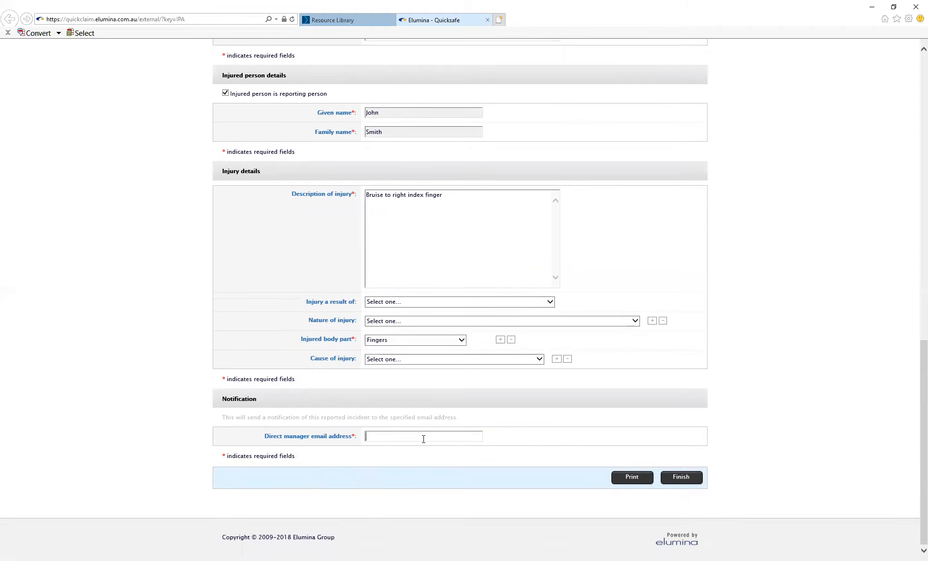
left_click(680, 479)
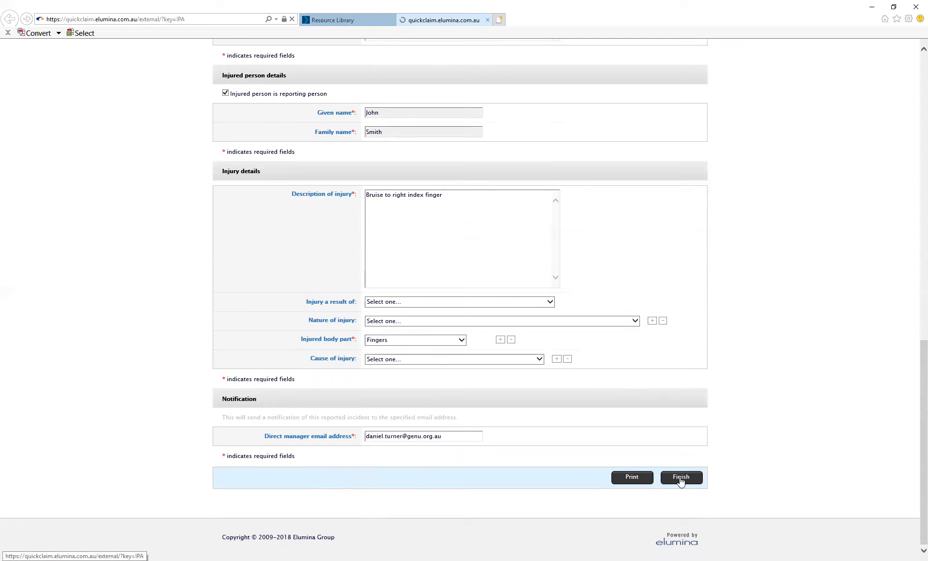